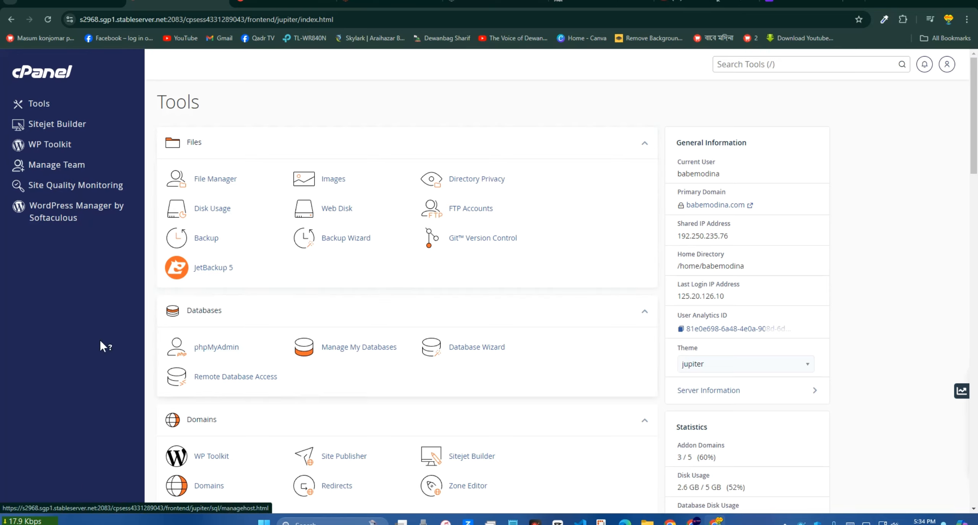
# - Open the Backup tool from the Files section of the cPanel tools
pyautogui.scroll(-1, 139, 326)
pyautogui.scroll(-3, 142, 328)
pyautogui.scroll(4, 142, 326)
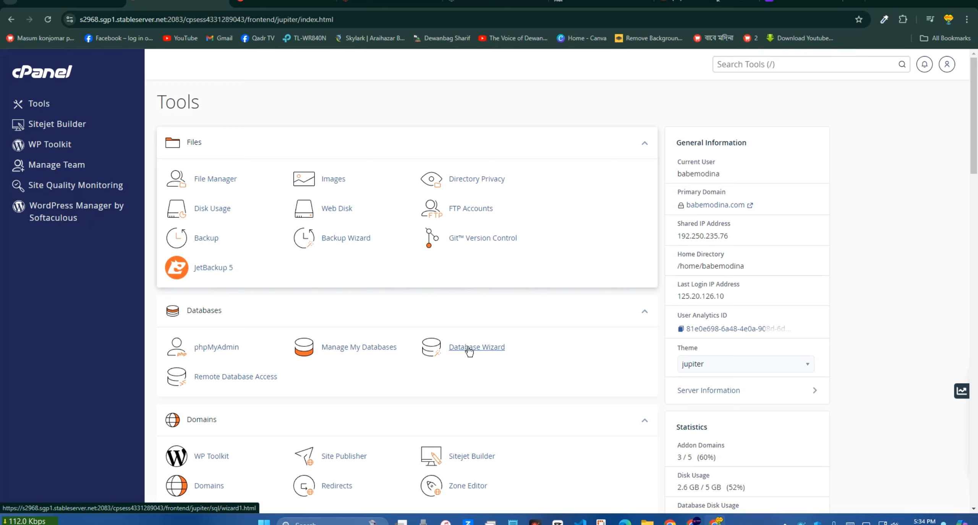
pyautogui.click(211, 244)
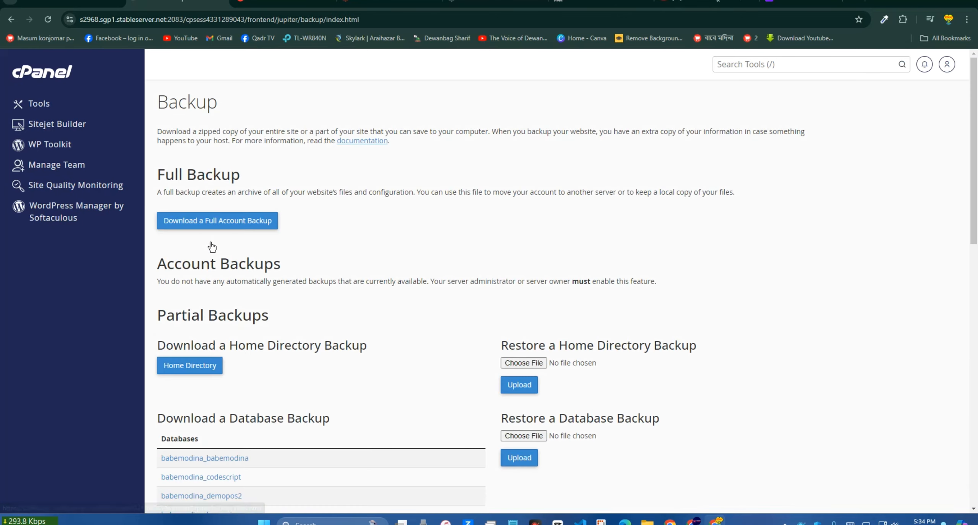
# - Examine the Full Backup and Partial Backups sections, including the home directory and database restore options
pyautogui.scroll(-1, 536, 195)
pyautogui.scroll(-10, 536, 194)
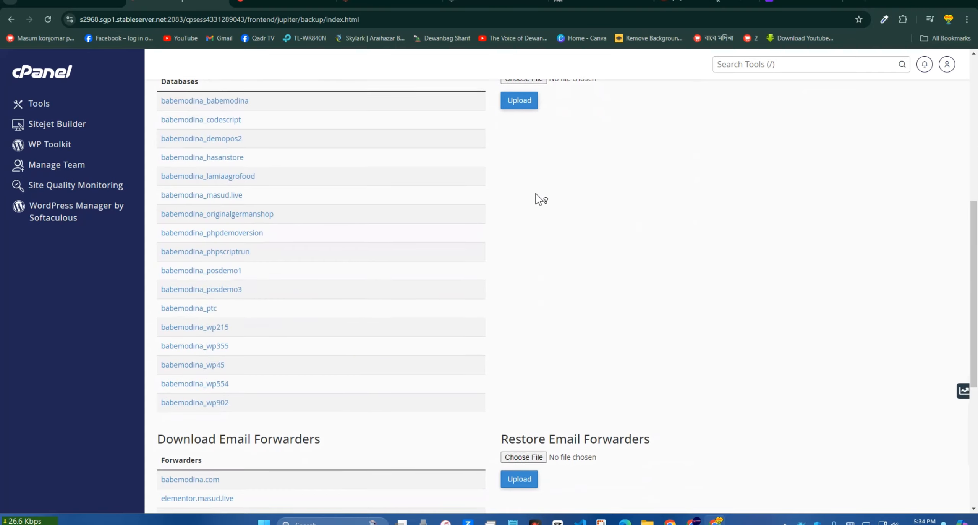
pyautogui.scroll(12, 540, 200)
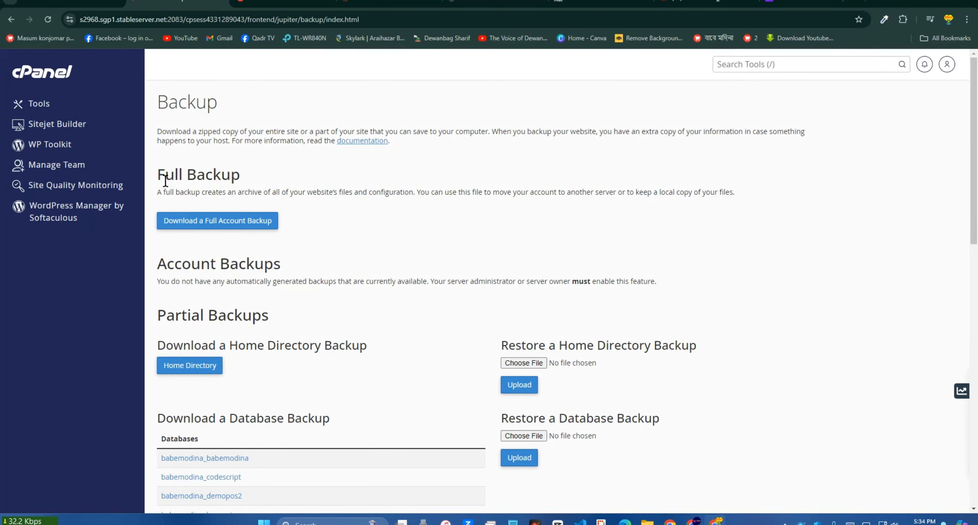
pyautogui.moveTo(158, 178); pyautogui.dragTo(250, 177)
pyautogui.moveTo(157, 317); pyautogui.dragTo(276, 318)
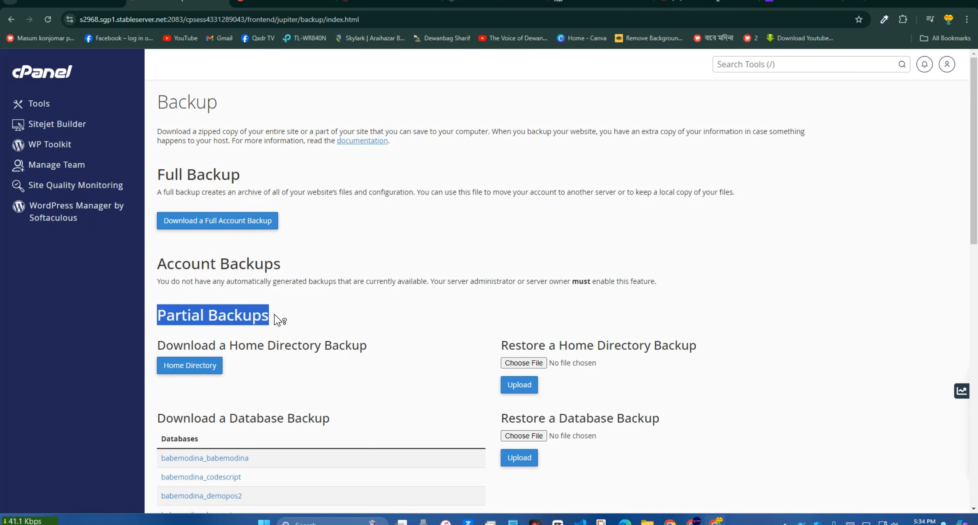
pyautogui.scroll(-5, 301, 307)
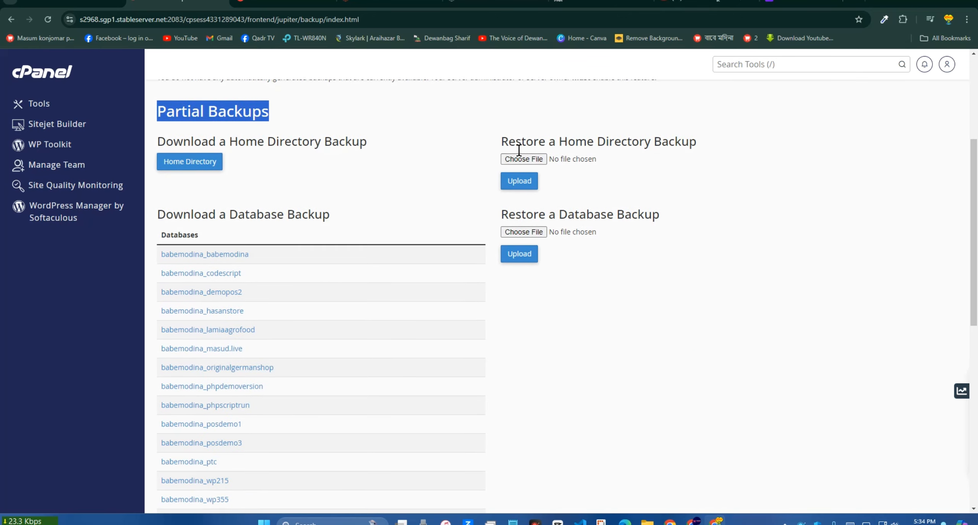
pyautogui.moveTo(502, 147); pyautogui.dragTo(718, 148)
pyautogui.moveTo(497, 219); pyautogui.dragTo(706, 219)
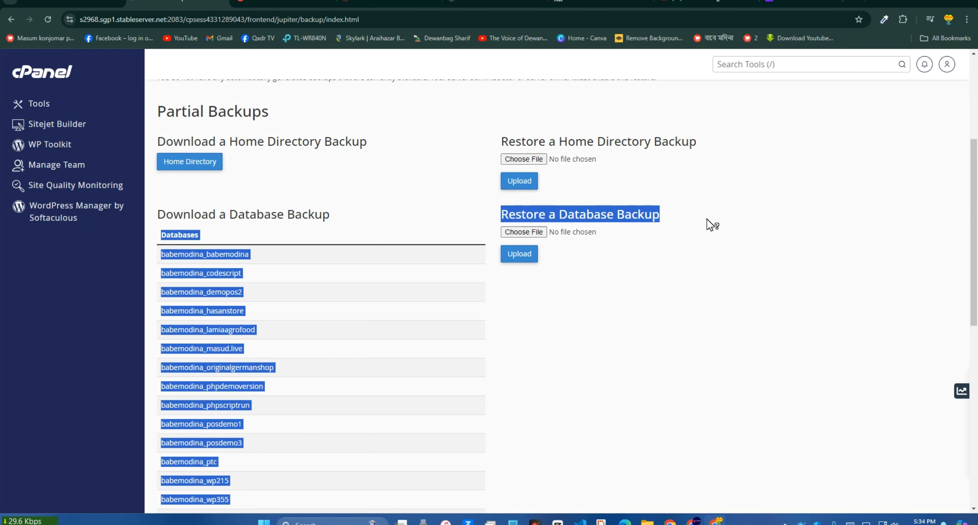
pyautogui.click(735, 223)
pyautogui.scroll(5, 735, 223)
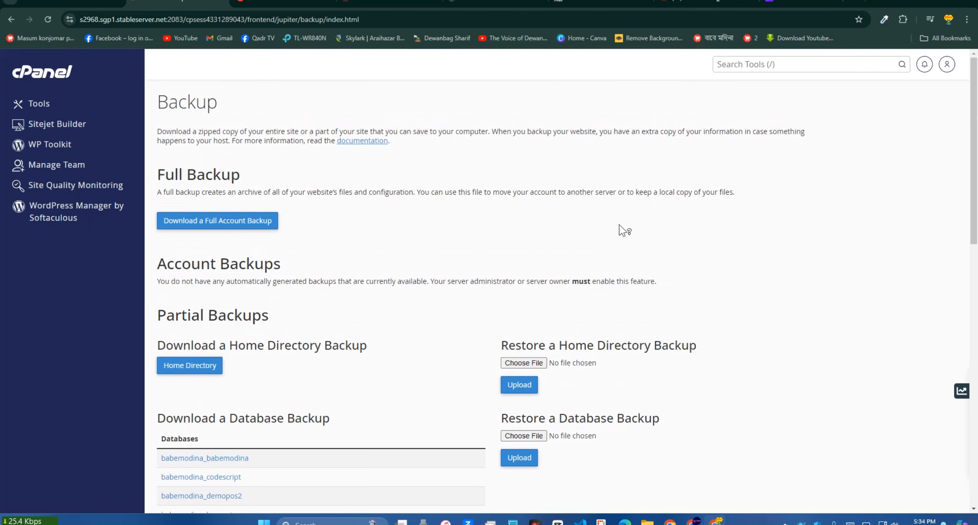
pyautogui.scroll(-4, 336, 267)
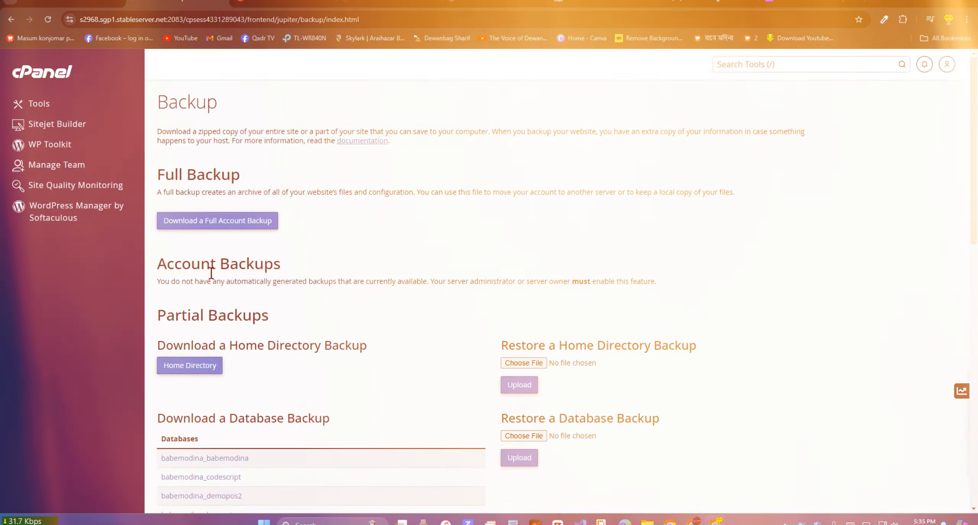
pyautogui.scroll(-4, 208, 328)
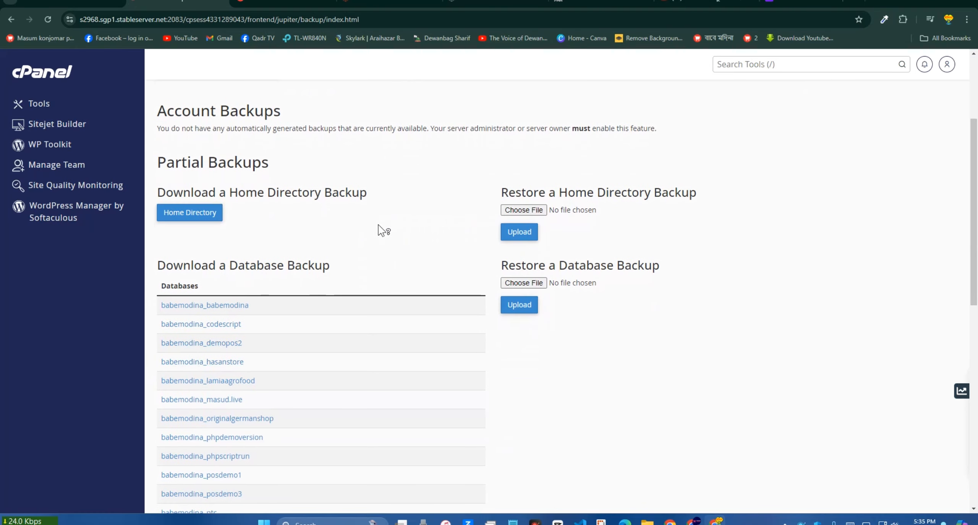
# - Switch to the Babe Modina site, review its dashboard's recently added items, and view the Customers List
pyautogui.click(276, 2)
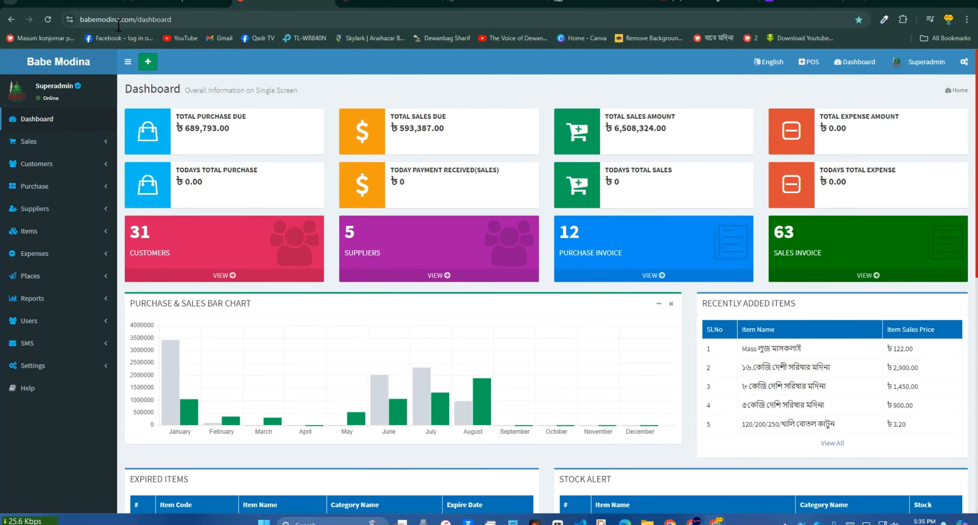
pyautogui.moveTo(139, 25); pyautogui.dragTo(37, 22)
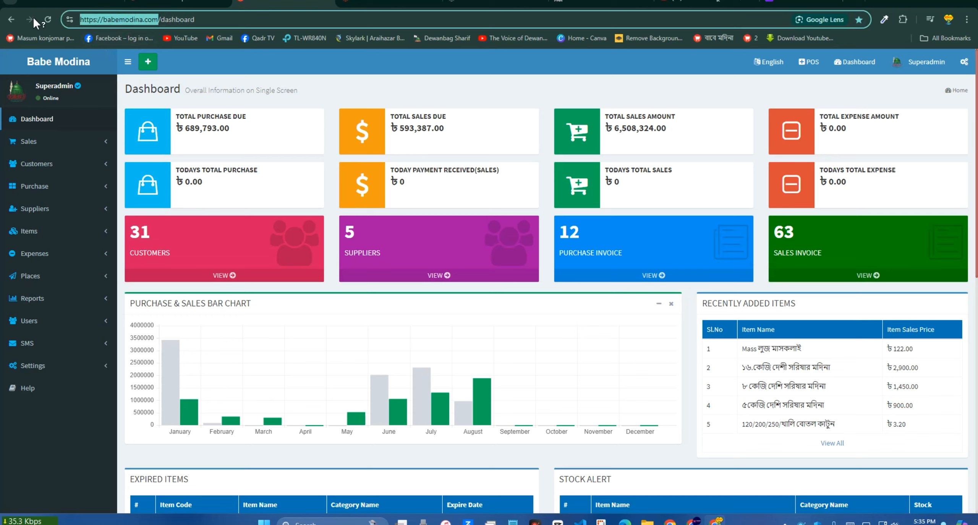
pyautogui.click(53, 452)
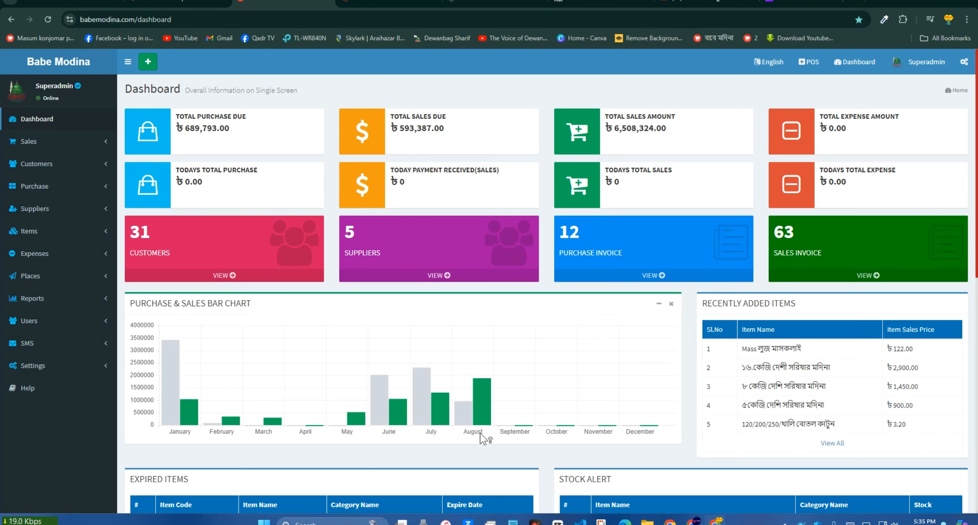
pyautogui.moveTo(743, 349); pyautogui.dragTo(851, 402)
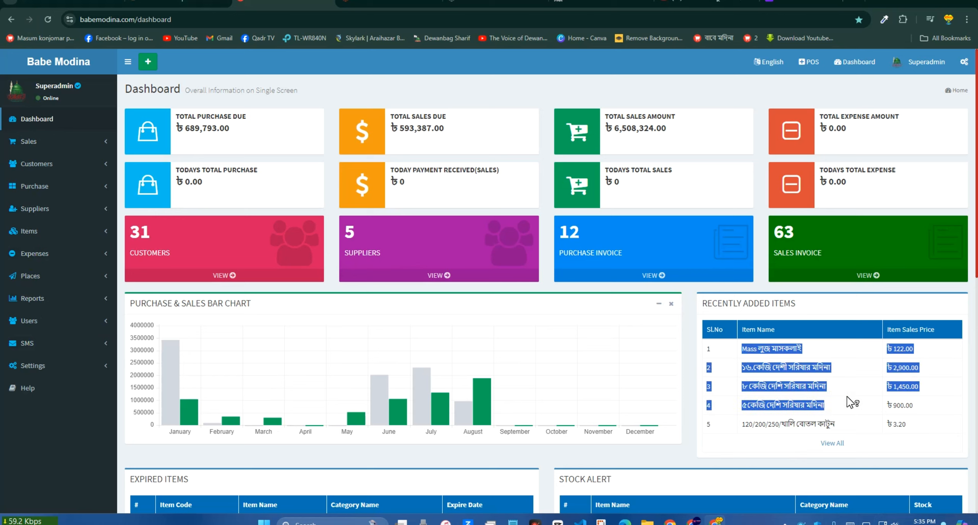
pyautogui.click(71, 439)
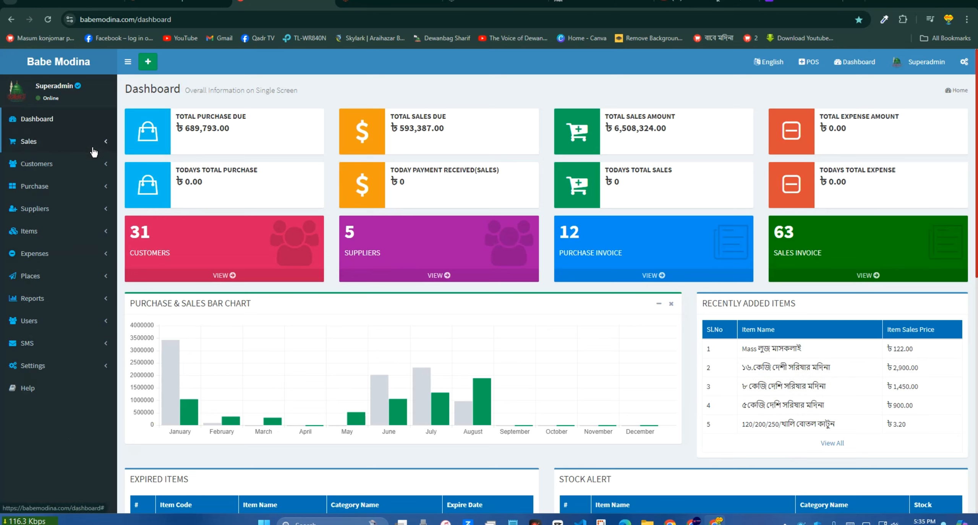
pyautogui.click(83, 163)
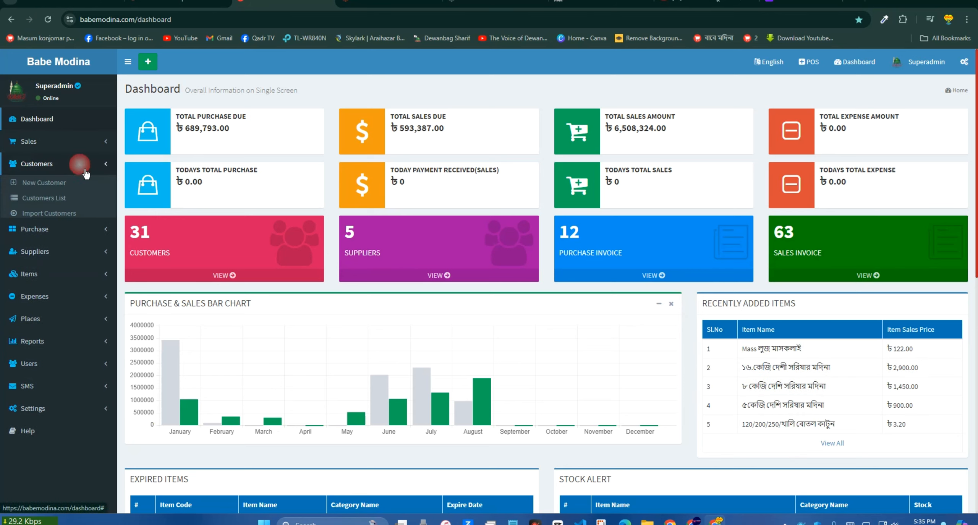
pyautogui.click(54, 202)
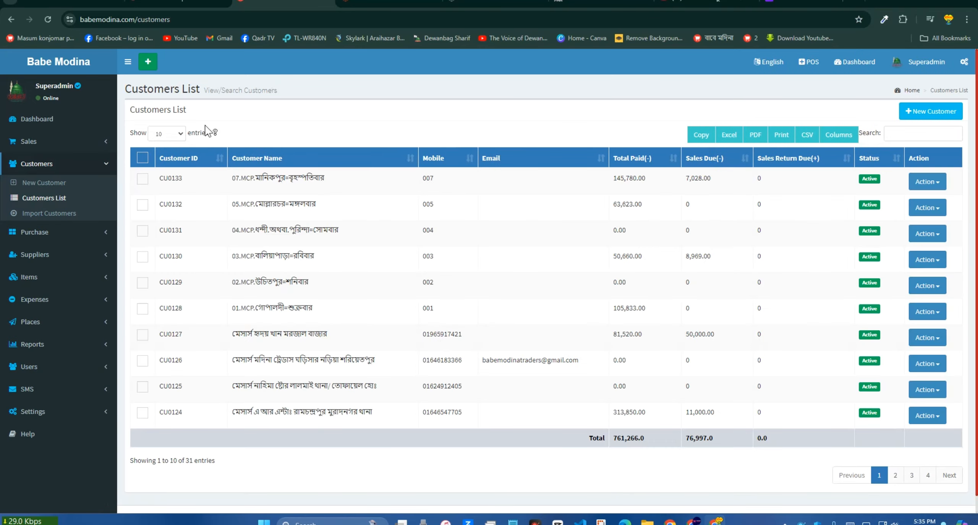
# - Return to cPanel's Backup page and compare its full, home directory and database backup options with the live site
pyautogui.click(178, 2)
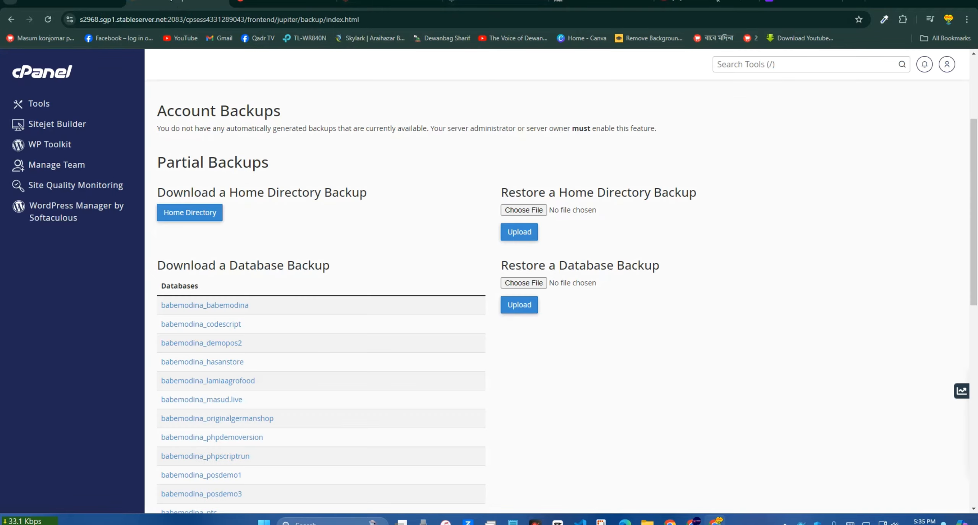
pyautogui.scroll(3, 197, 153)
pyautogui.scroll(-3, 237, 148)
pyautogui.scroll(3, 237, 148)
pyautogui.scroll(-5, 248, 148)
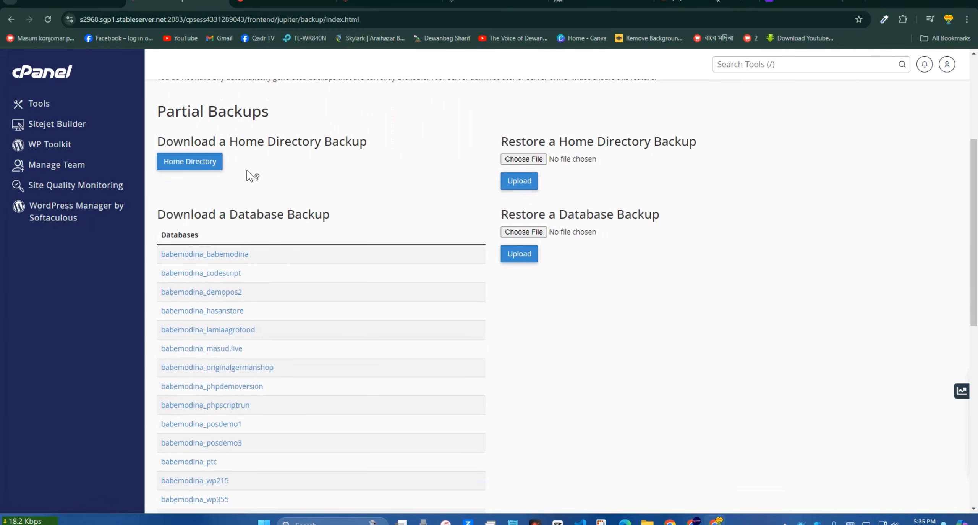
pyautogui.scroll(3, 227, 221)
pyautogui.scroll(-10, 226, 221)
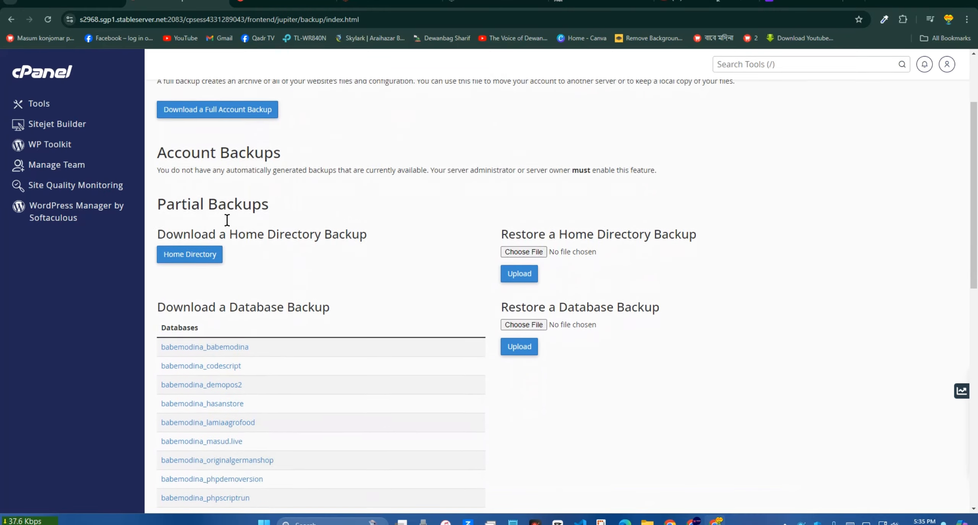
pyautogui.scroll(10, 564, 214)
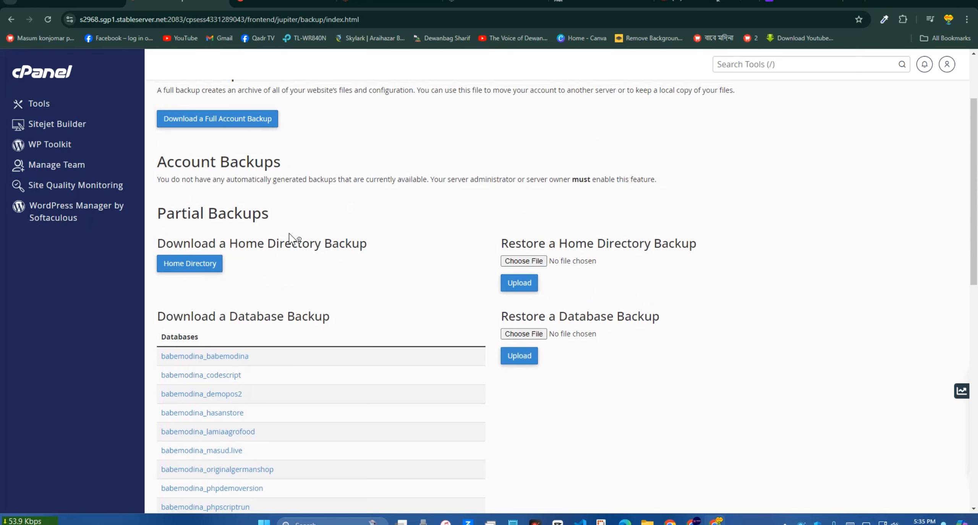
pyautogui.scroll(3, 420, 253)
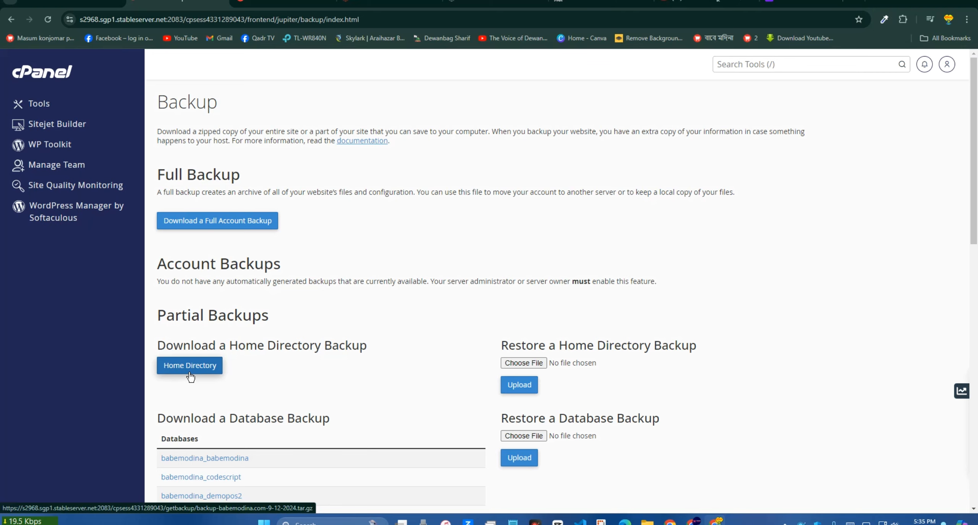
pyautogui.click(285, 4)
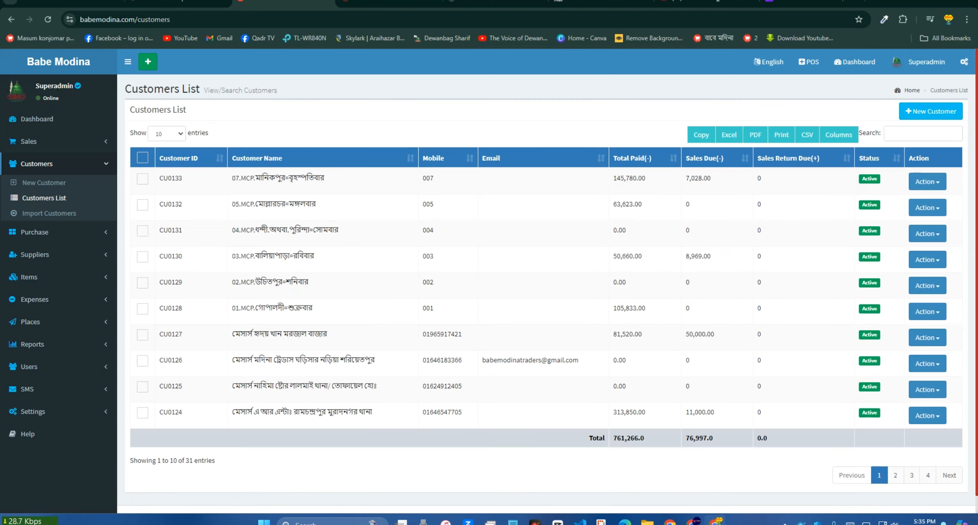
pyautogui.click(157, 4)
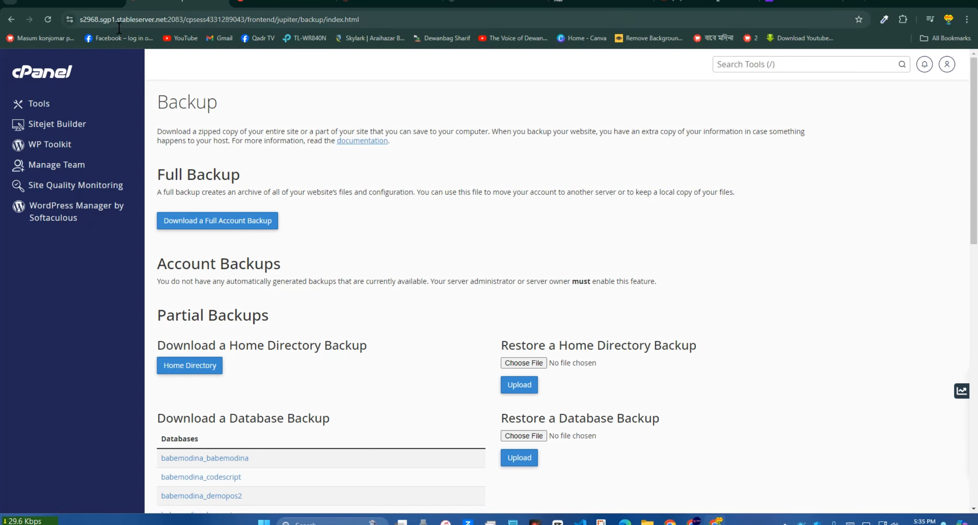
# - Open File Manager from the cPanel tools and view the contents of the public_html folder
pyautogui.click(51, 81)
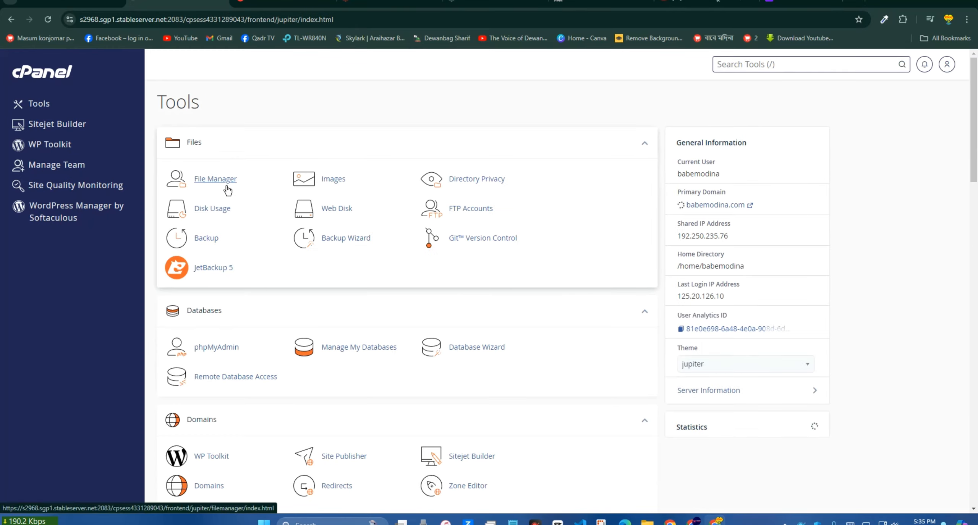
pyautogui.click(222, 183)
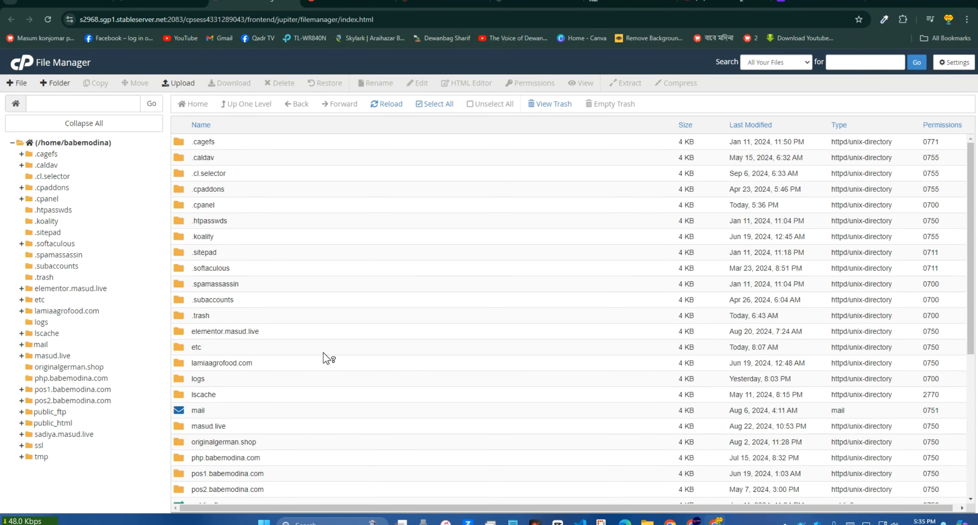
pyautogui.scroll(-5, 323, 353)
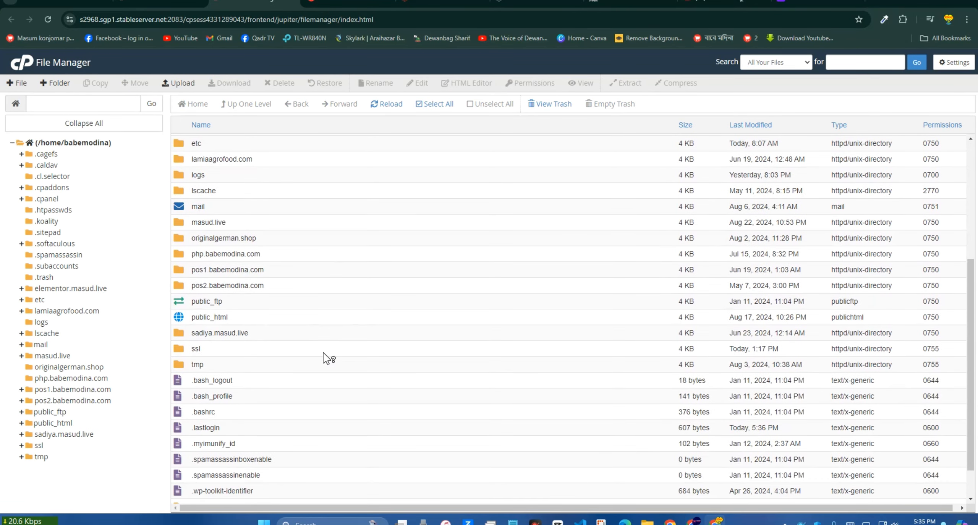
pyautogui.click(176, 317)
pyautogui.doubleClick(175, 316)
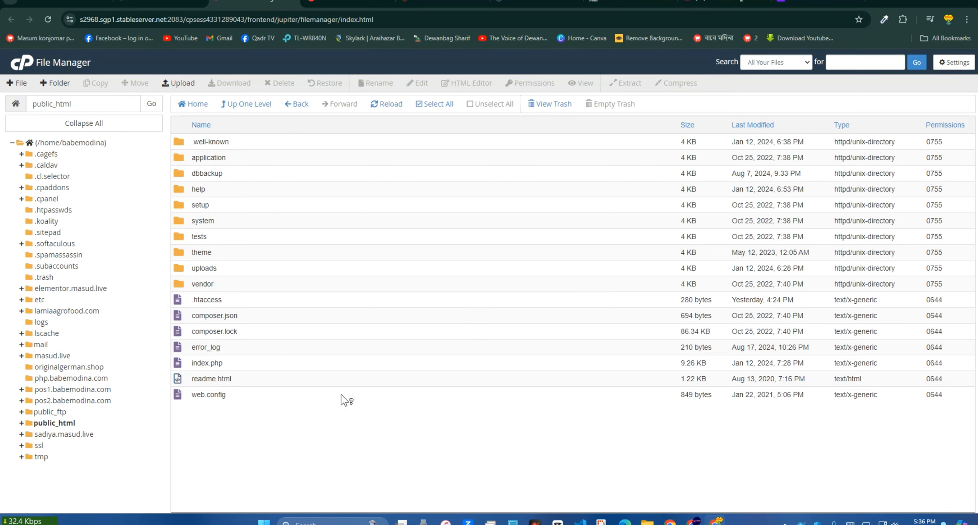
# - Reopen File Manager at the home directory and look over the site folders, including elementor.masud.live, originalgerman.shop and php.babemodina.com
pyautogui.click(26, 72)
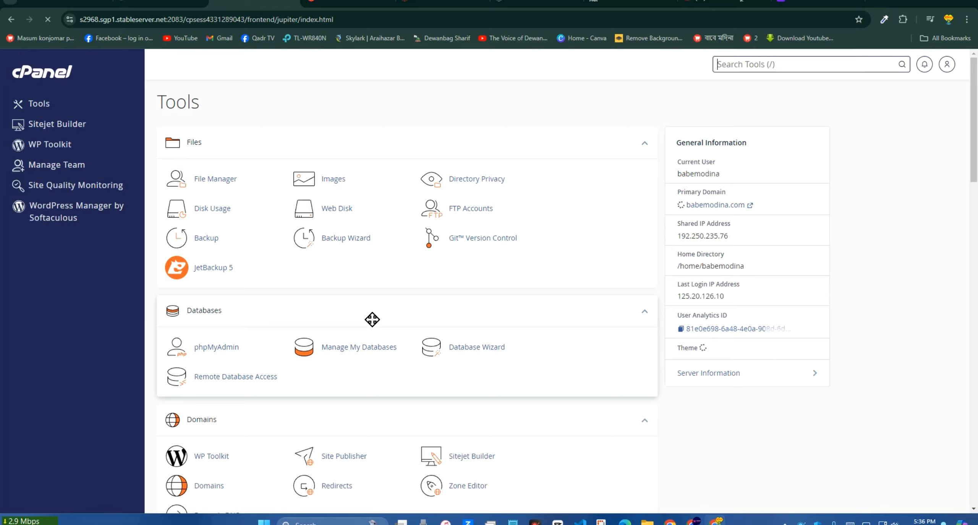
pyautogui.click(233, 178)
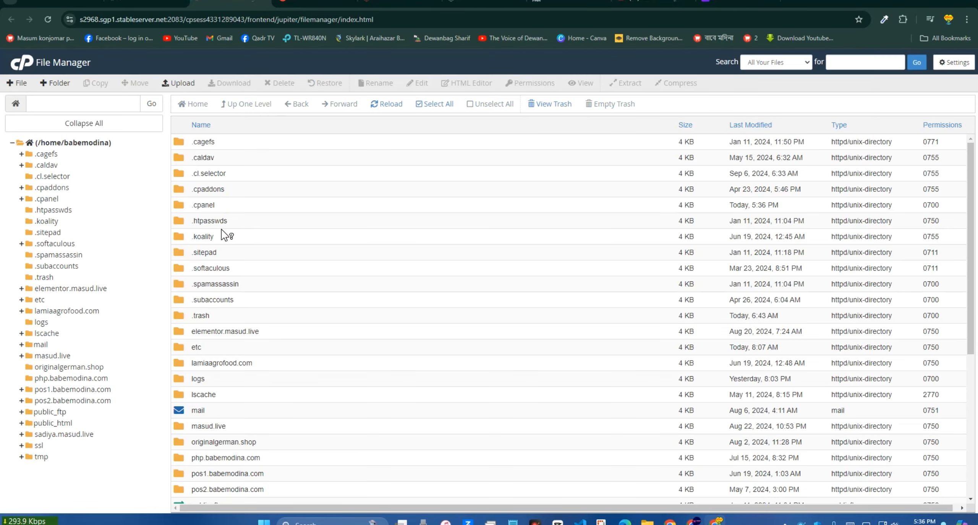
pyautogui.scroll(-4, 222, 229)
pyautogui.click(178, 212)
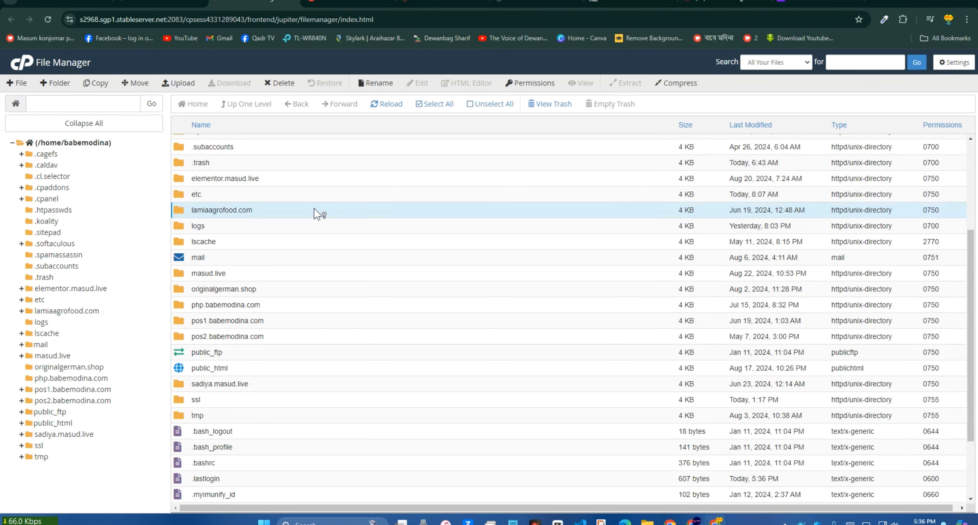
pyautogui.click(177, 179)
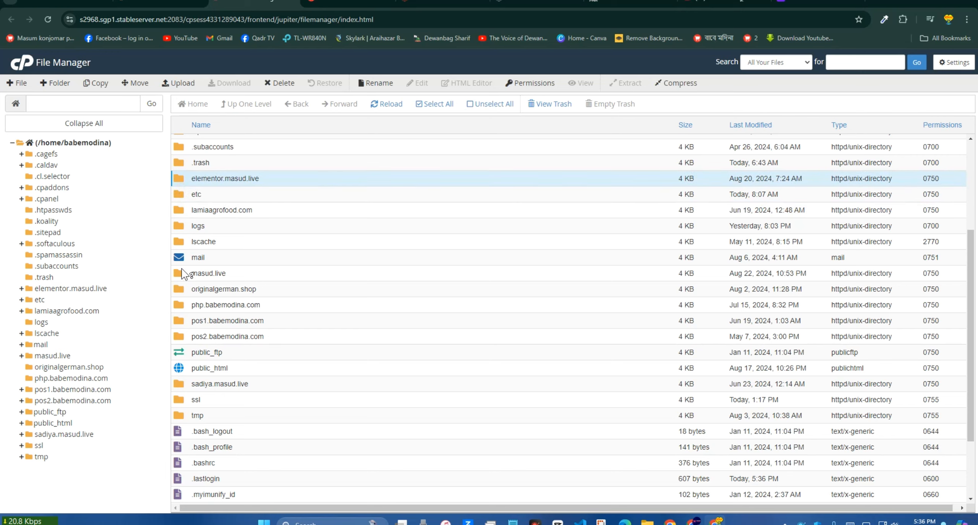
pyautogui.click(178, 292)
pyautogui.click(175, 304)
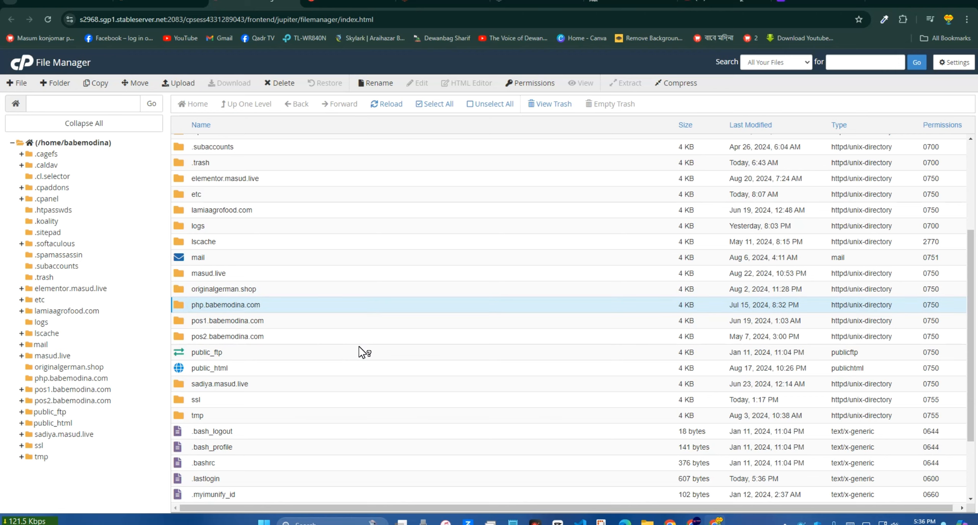
# - Return to cPanel's Backup page, download the home directory backup, and check its progress in the browser's recent downloads
pyautogui.click(162, 2)
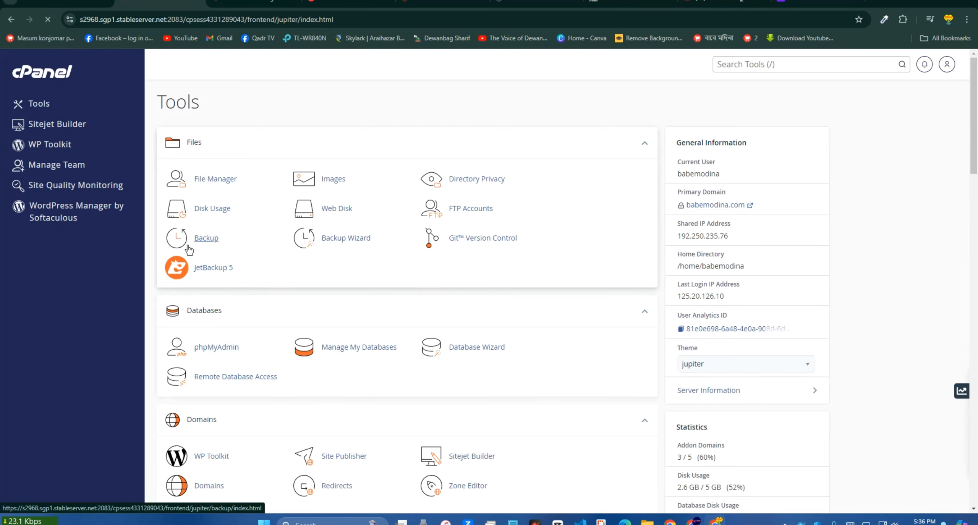
pyautogui.scroll(-3, 336, 297)
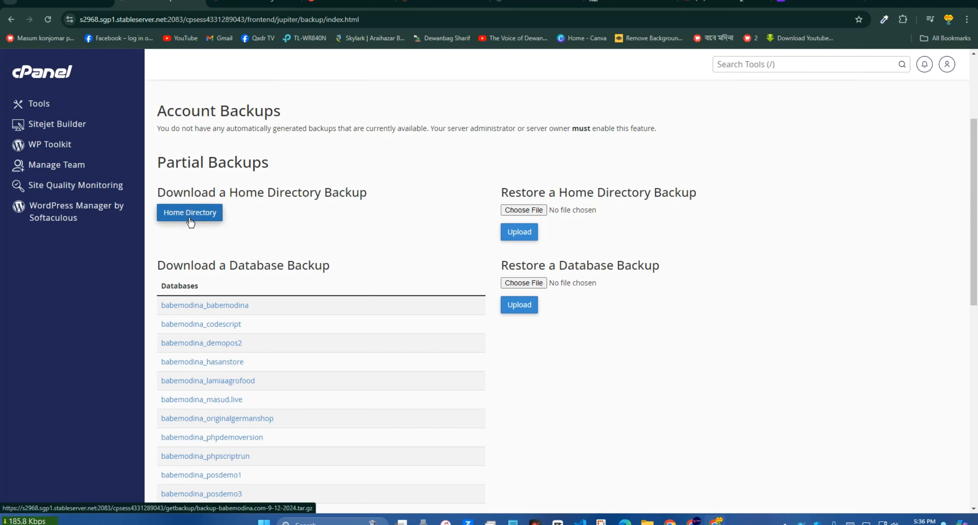
pyautogui.click(190, 221)
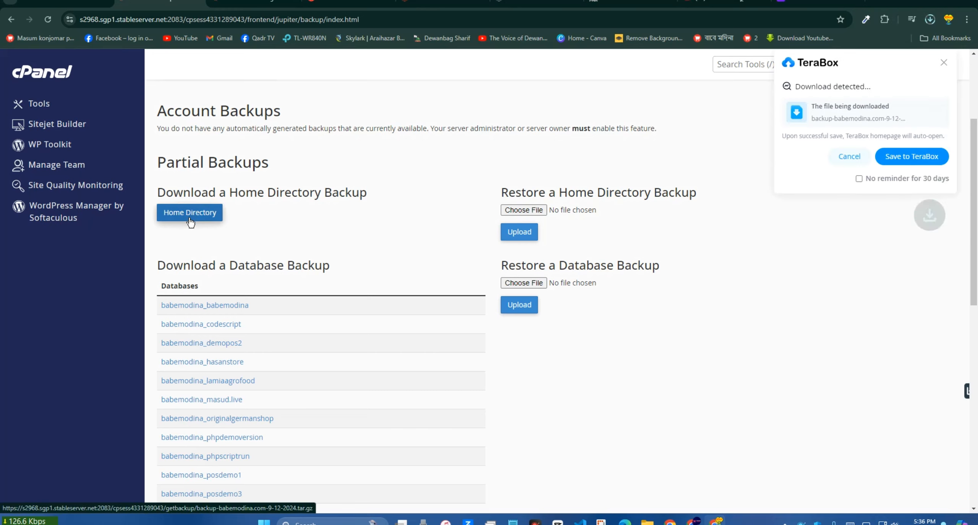
pyautogui.click(930, 18)
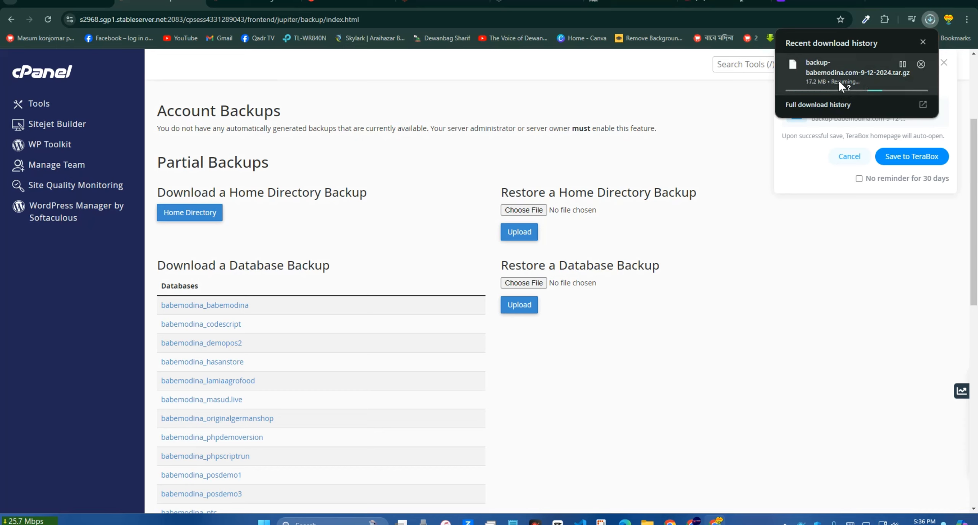
pyautogui.click(775, 336)
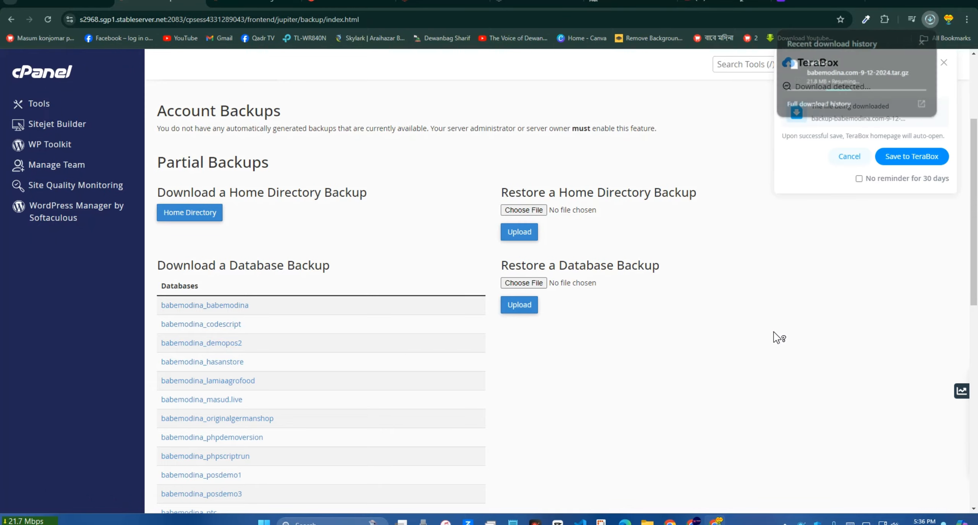
# - Switch to File Manager and open the public_html folder to view the site files covered by the home directory backup
pyautogui.scroll(-2, 764, 325)
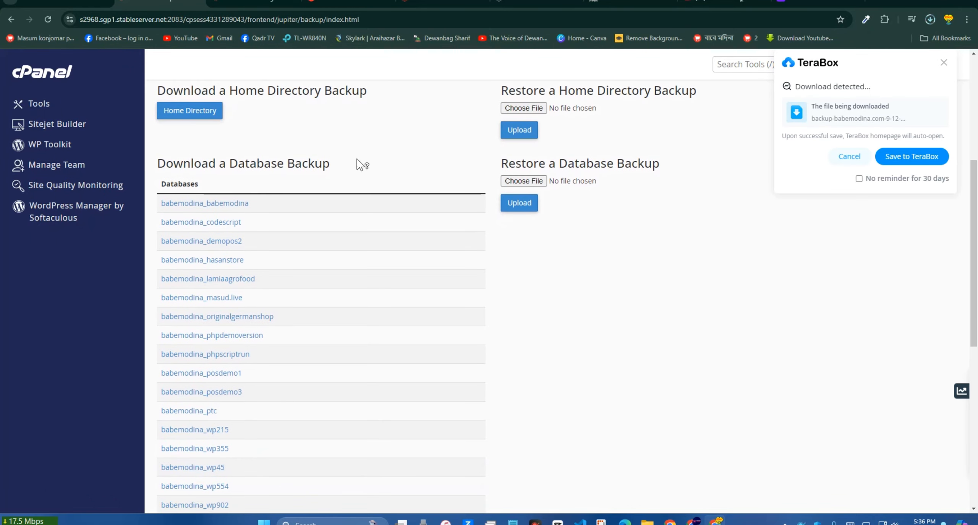
pyautogui.scroll(2, 314, 137)
pyautogui.hotkey('ctrl', 'Tab')
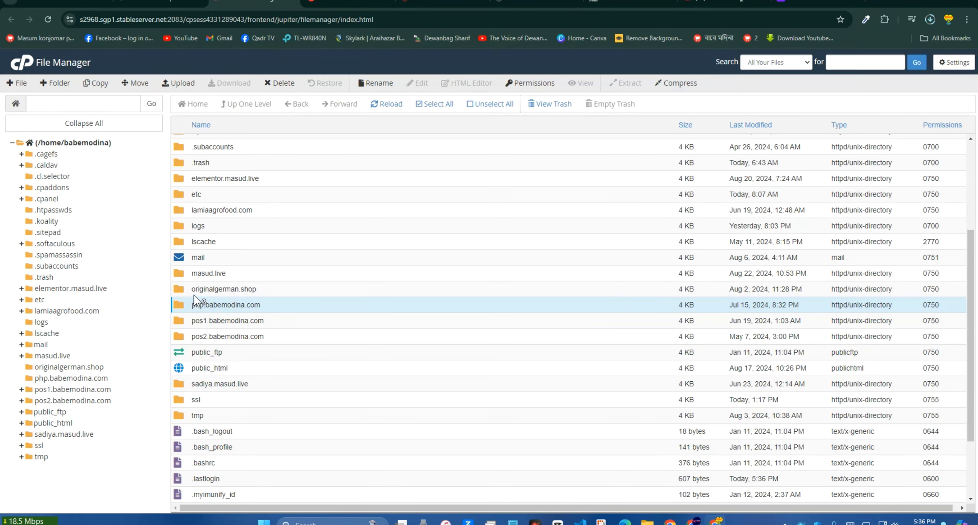
pyautogui.scroll(3, 188, 223)
pyautogui.scroll(-5, 190, 225)
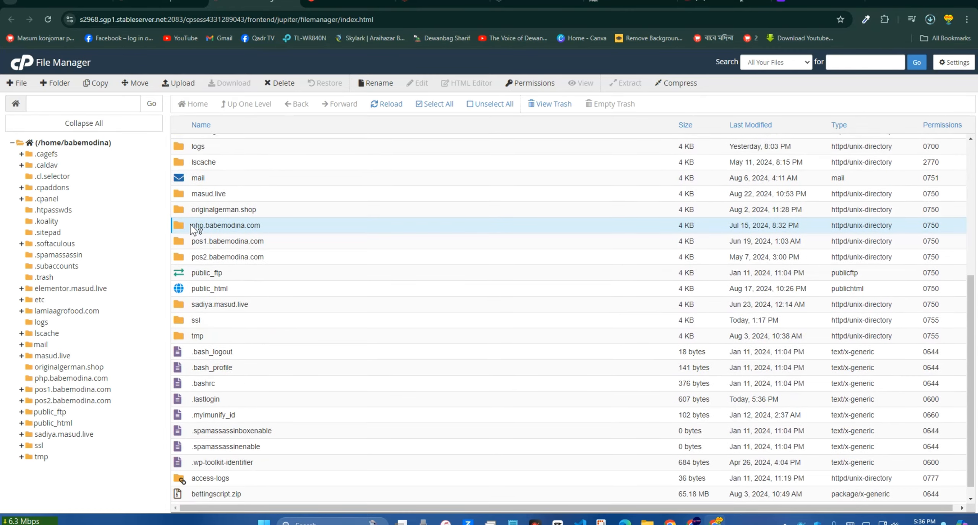
pyautogui.doubleClick(179, 275)
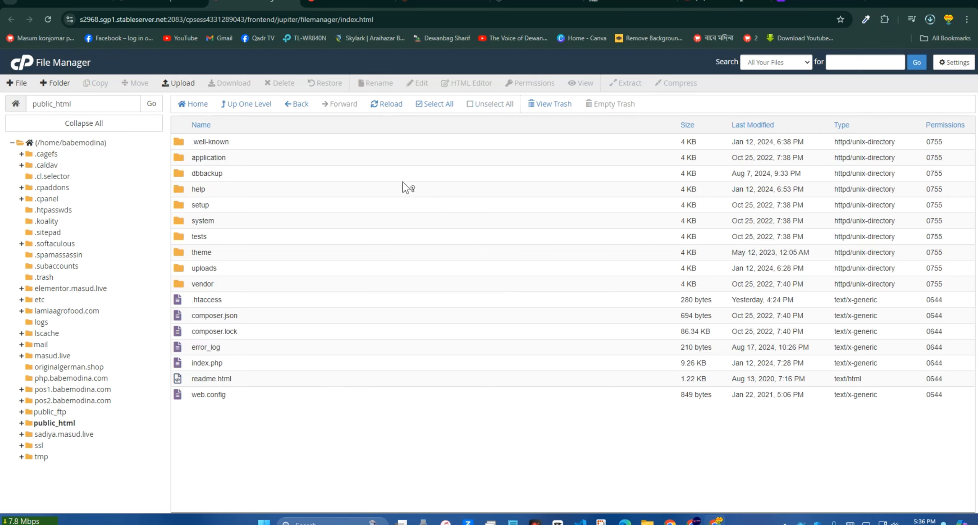
# - Compare the Backup page's database backup section with the Babe Modina site's Customers List
pyautogui.hotkey('ctrl', 'shift', 'Tab')
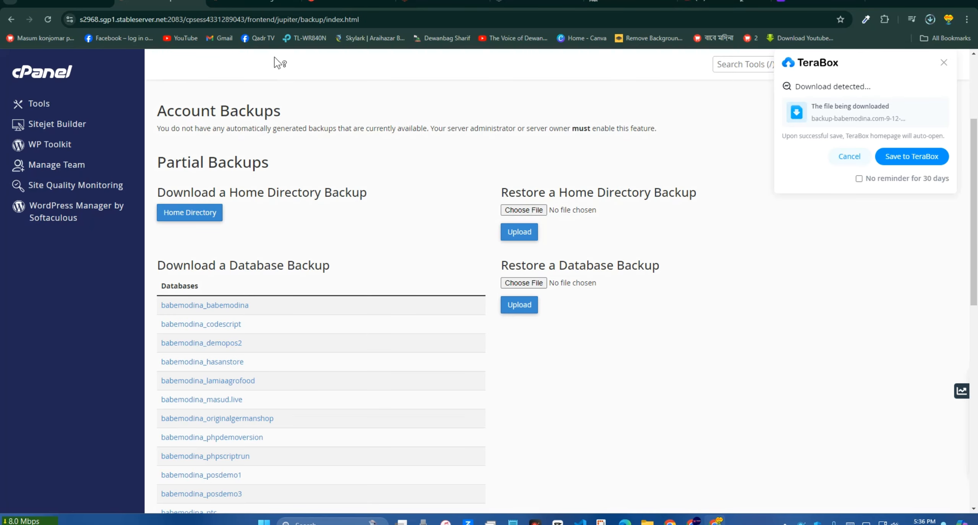
pyautogui.moveTo(165, 267); pyautogui.dragTo(383, 264)
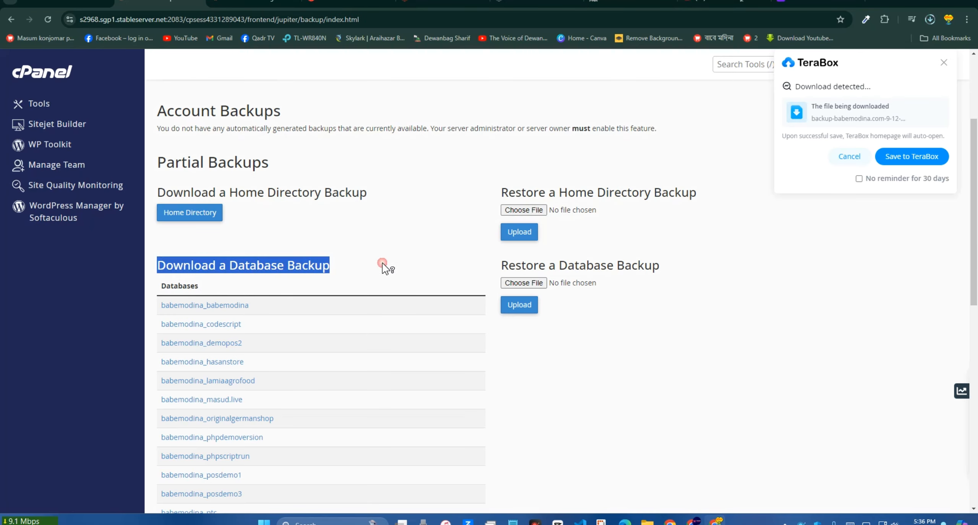
pyautogui.hotkey('ctrl', 'Tab')
pyautogui.hotkey('ctrl', 'Tab')
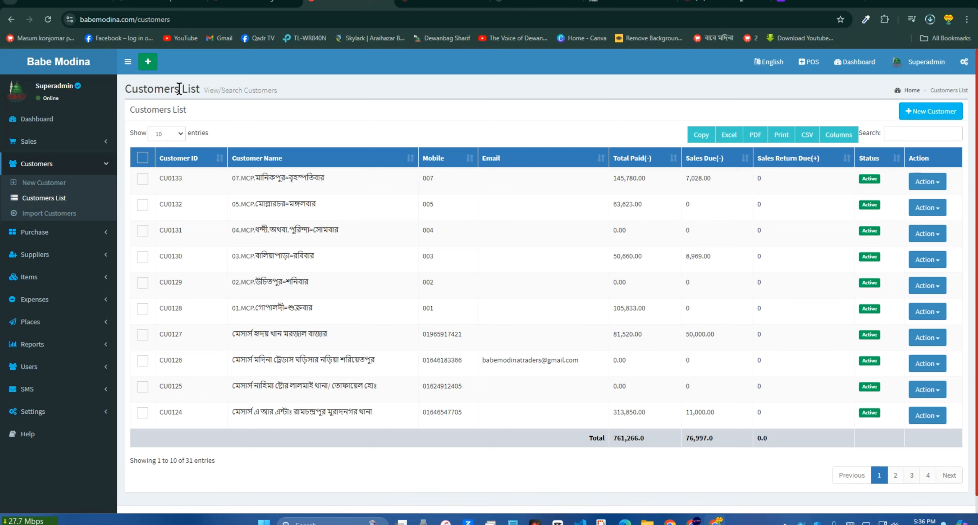
pyautogui.click(172, 1)
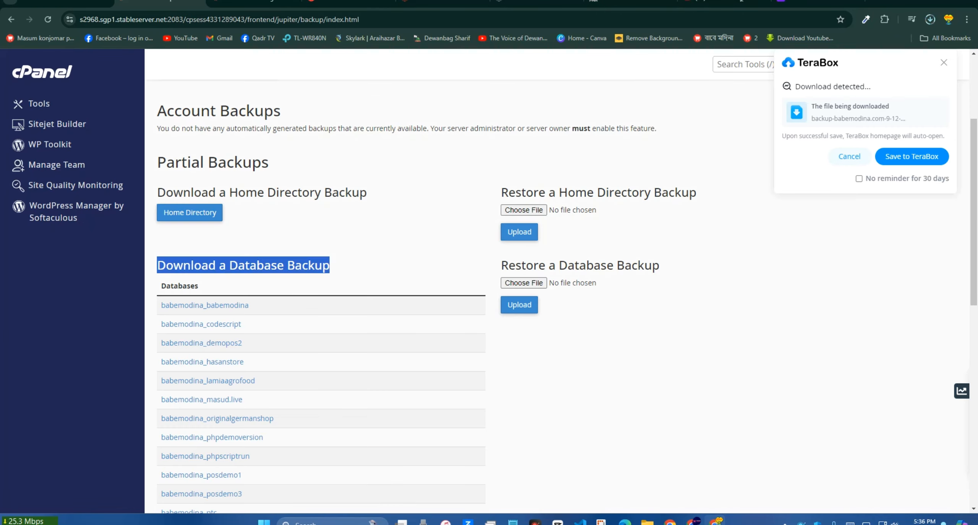
# - Download the database backup of babemodina_babemodina from the partial backups
pyautogui.click(602, 402)
pyautogui.scroll(-2, 527, 374)
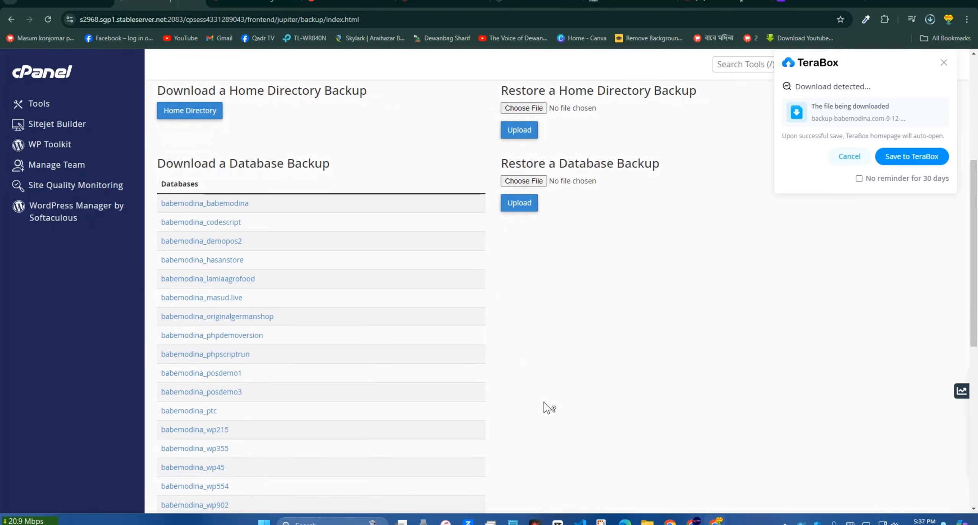
pyautogui.scroll(-2, 544, 402)
pyautogui.scroll(2, 553, 396)
pyautogui.click(203, 211)
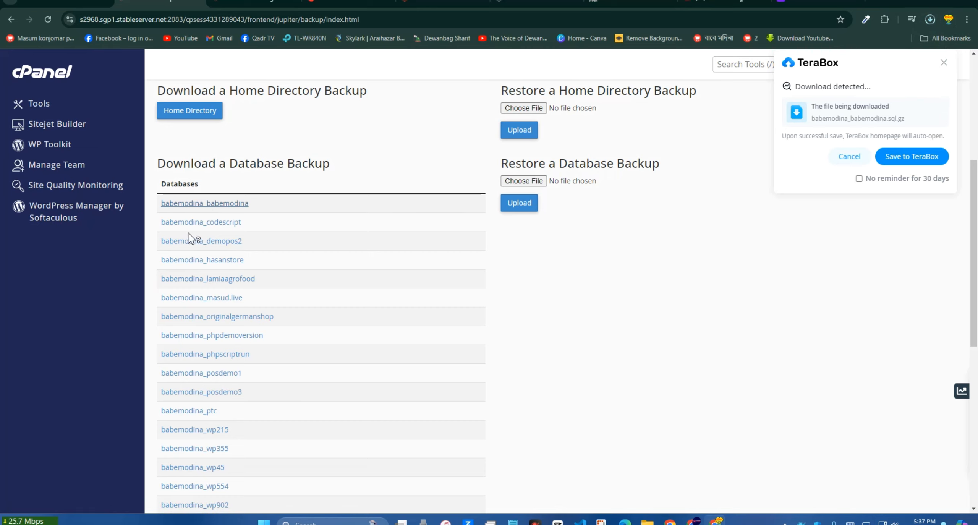
# - Download the email forwarders backup for babemodina.com
pyautogui.scroll(-8, 216, 405)
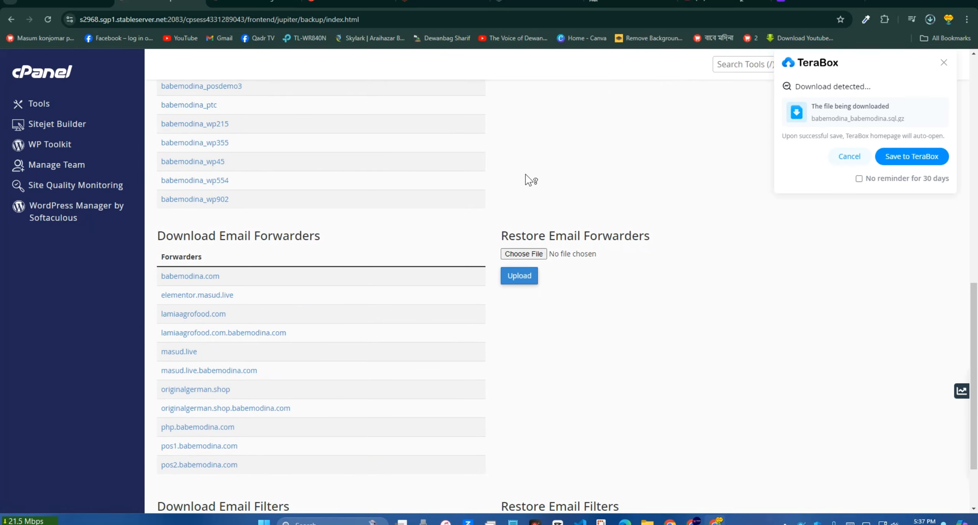
pyautogui.scroll(-1, 591, 256)
pyautogui.moveTo(154, 185); pyautogui.dragTo(324, 186)
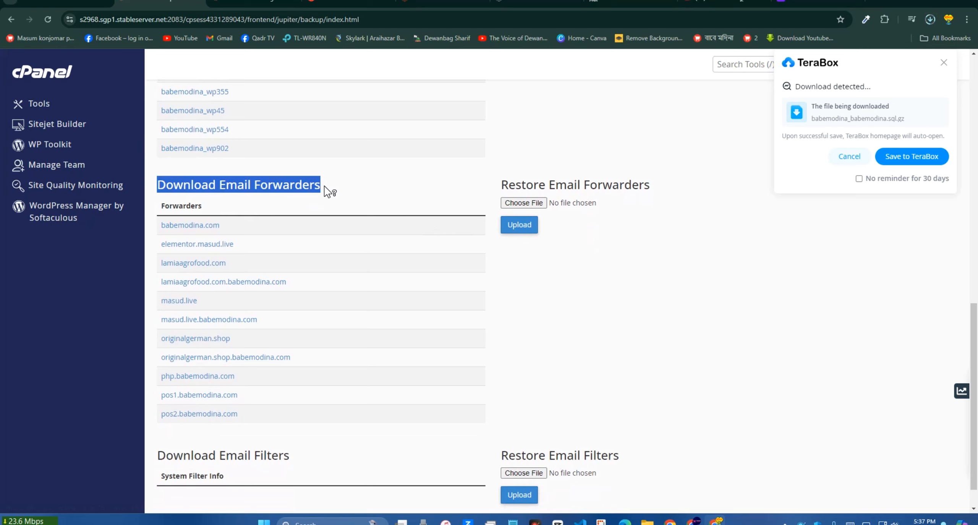
pyautogui.click(205, 230)
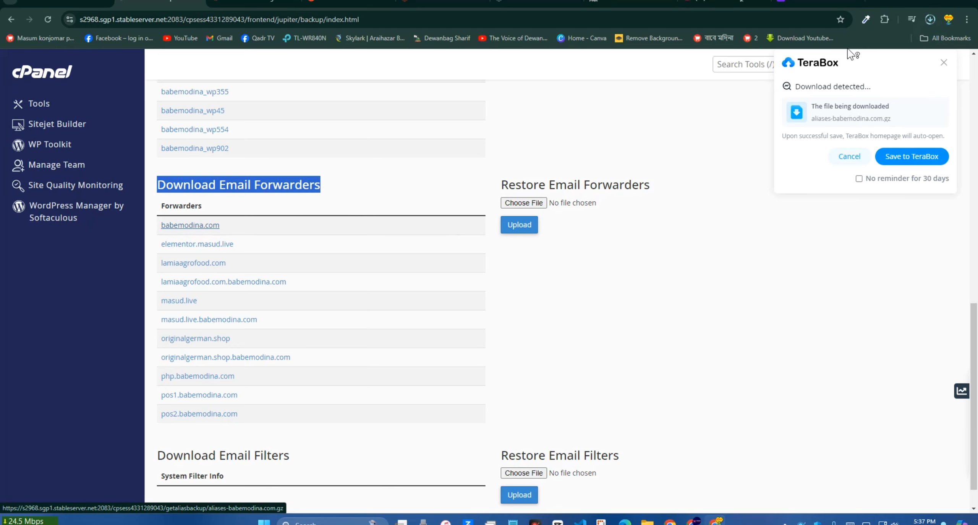
# - Review the home directory and database restore options, opening the database restore file chooser and closing it without selecting a file
pyautogui.scroll(15, 694, 264)
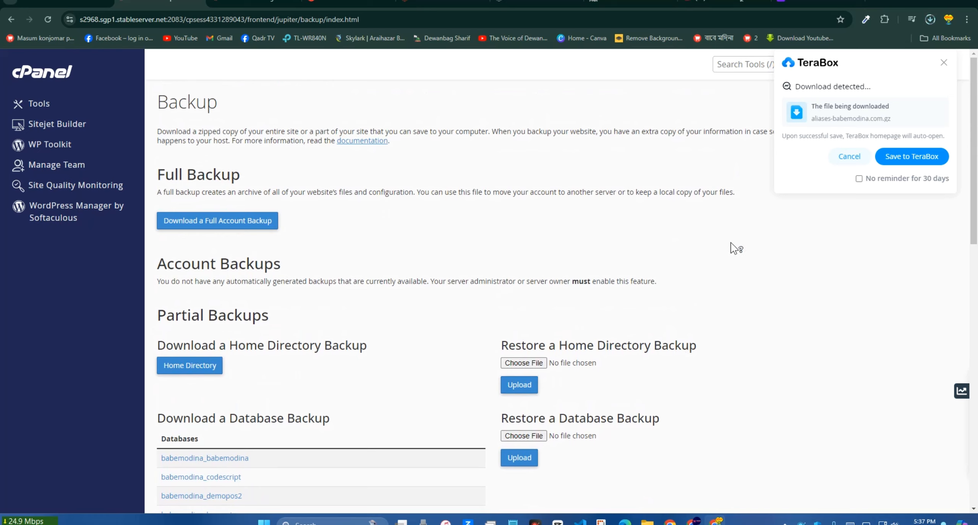
pyautogui.scroll(-5, 731, 241)
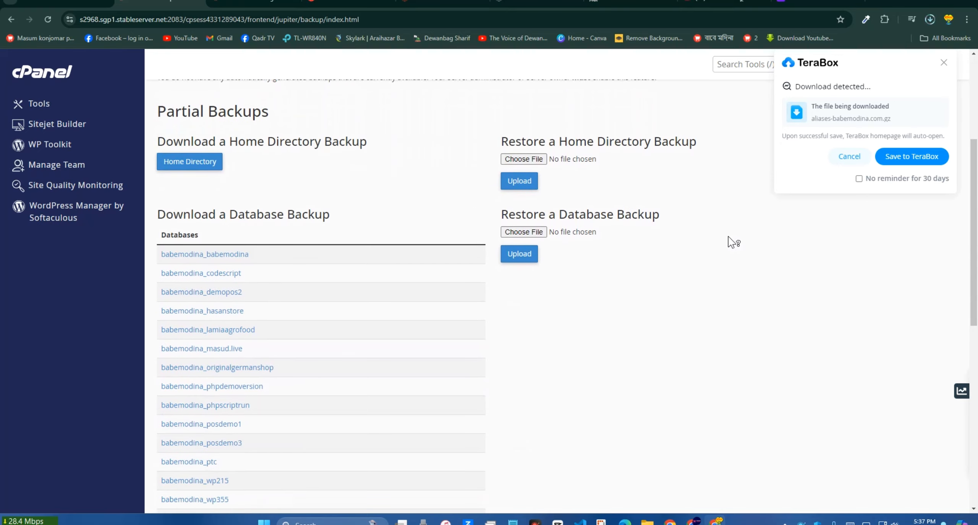
pyautogui.scroll(5, 728, 236)
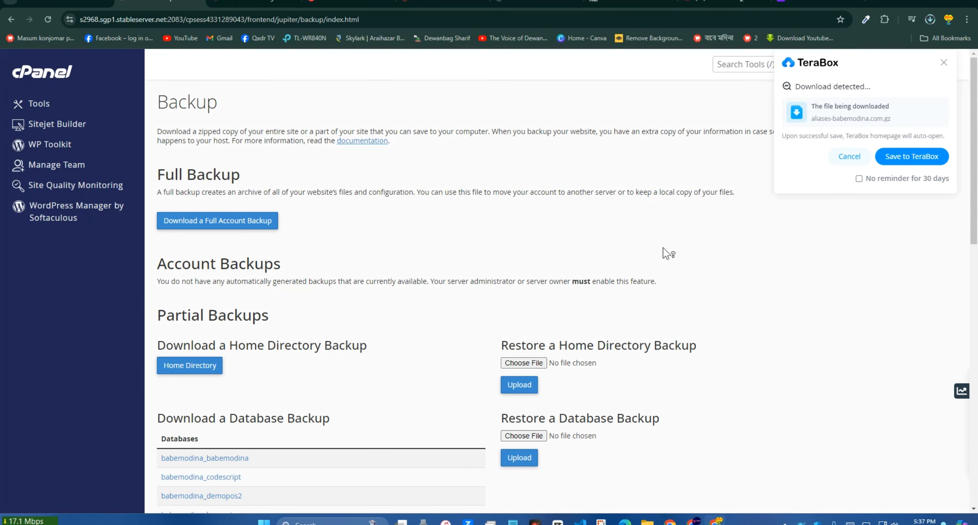
pyautogui.moveTo(503, 344); pyautogui.dragTo(625, 362)
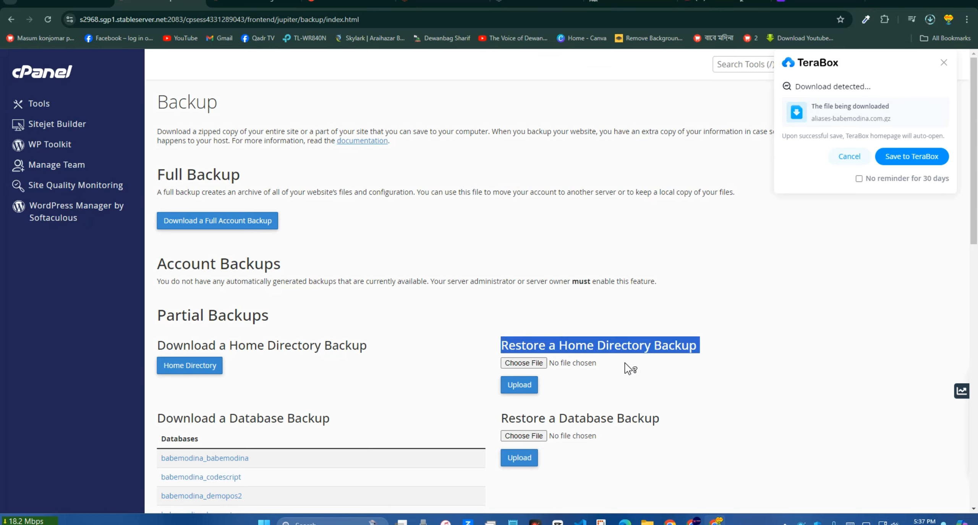
pyautogui.scroll(-4, 744, 350)
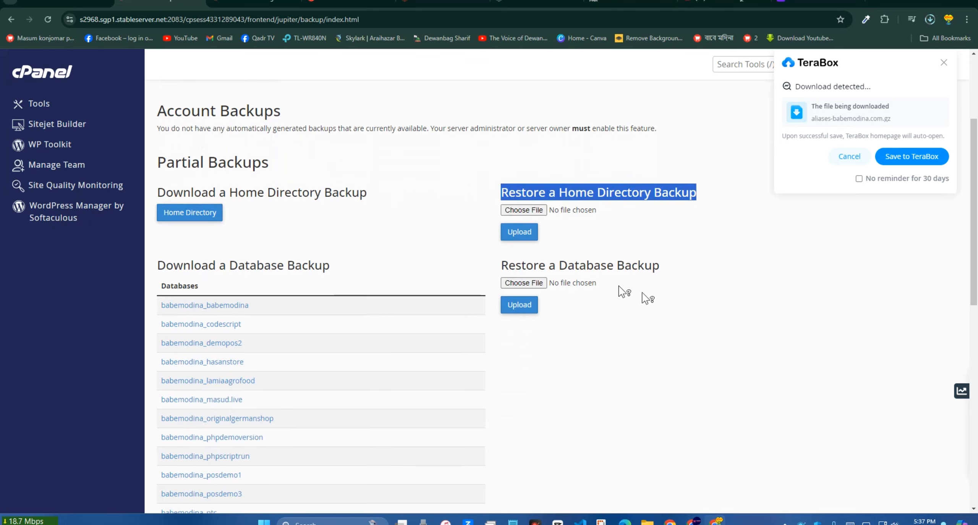
pyautogui.click(522, 283)
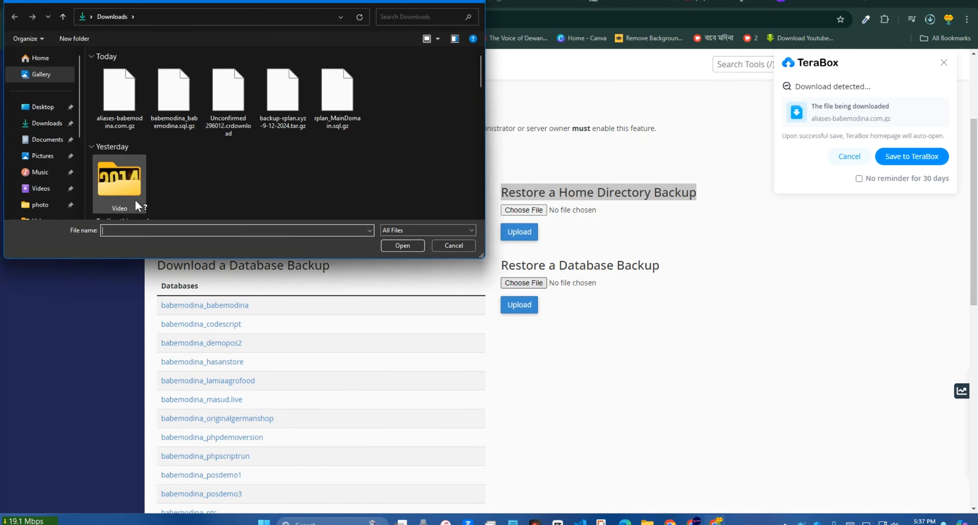
pyautogui.click(454, 246)
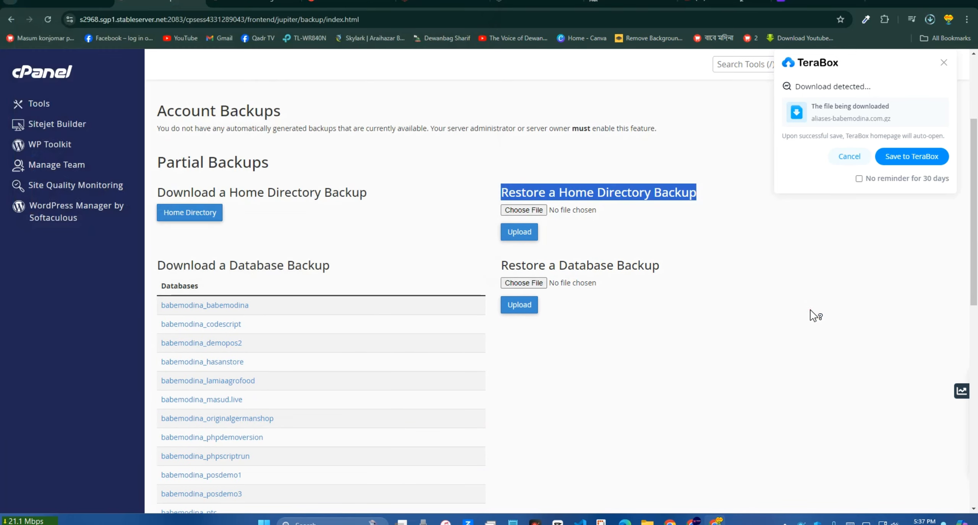
# - Dismiss the TeraBox download prompt and look over the remaining database and email forwarder backup sections
pyautogui.click(848, 158)
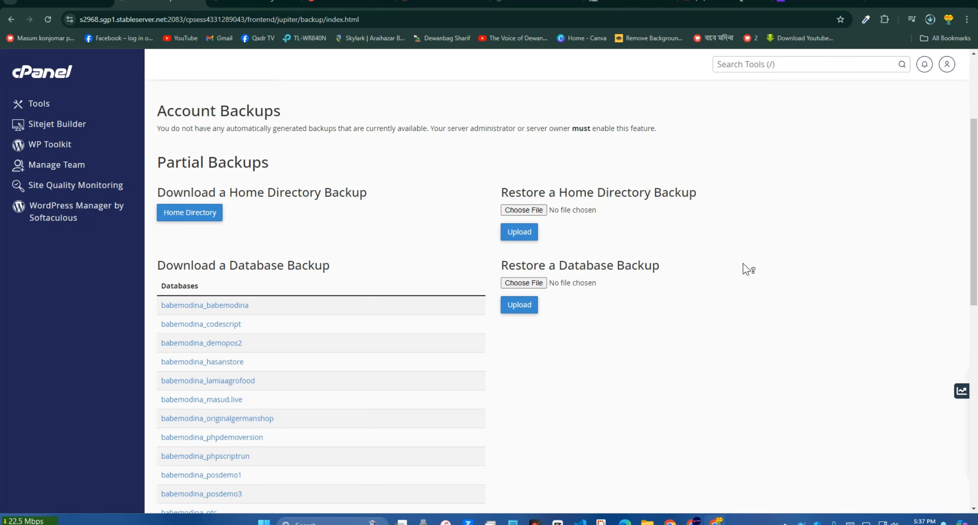
pyautogui.scroll(-8, 743, 266)
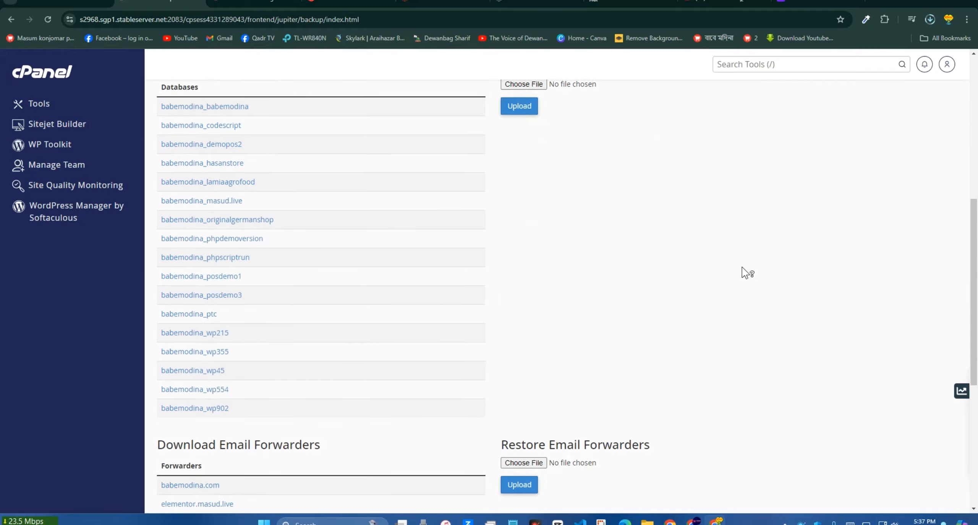